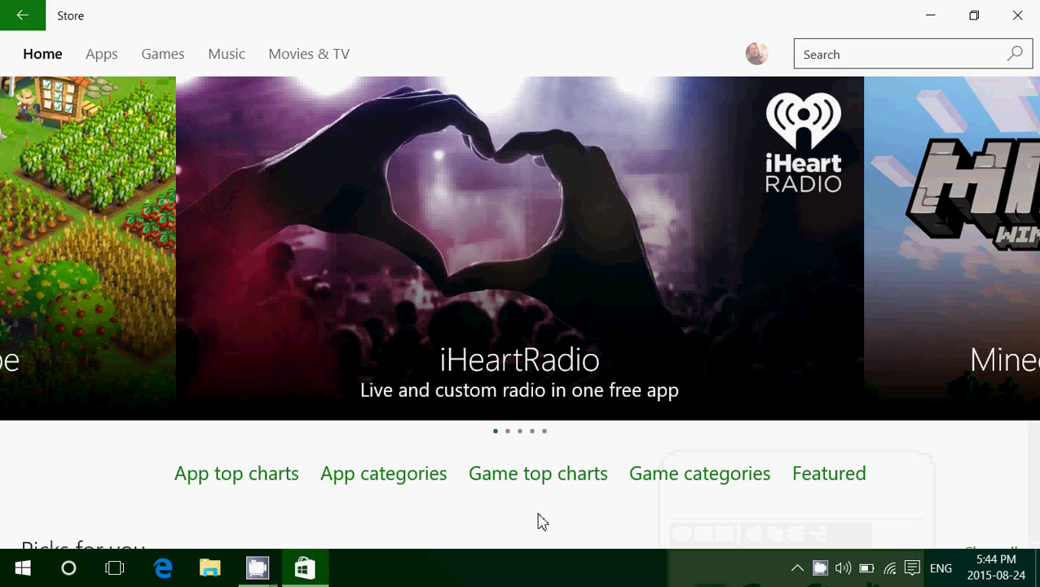
scroll(542, 521, "down", 3)
scroll(542, 521, "down", 3)
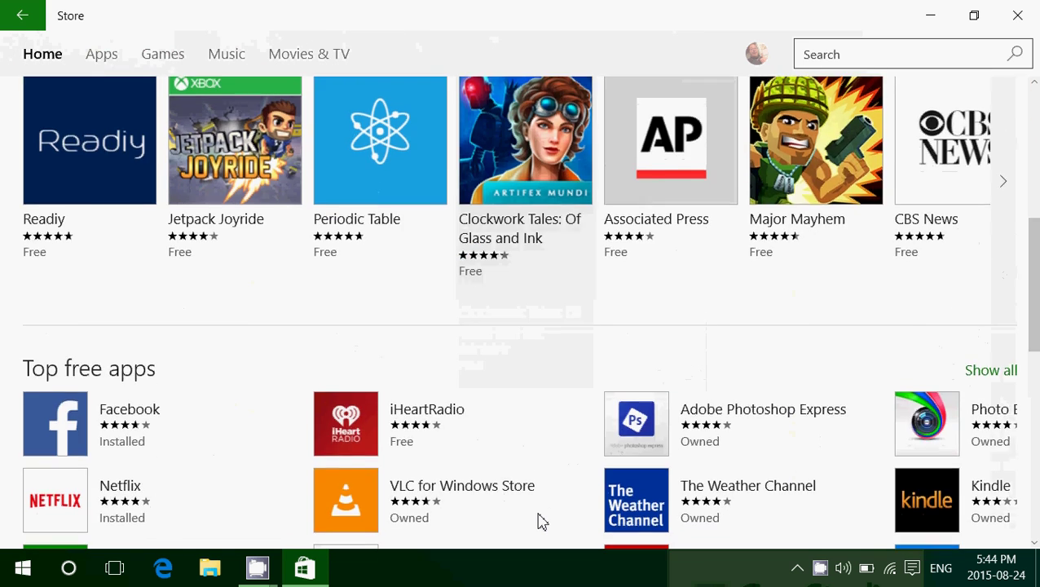
scroll(542, 522, "down", 3)
scroll(542, 521, "down", 2)
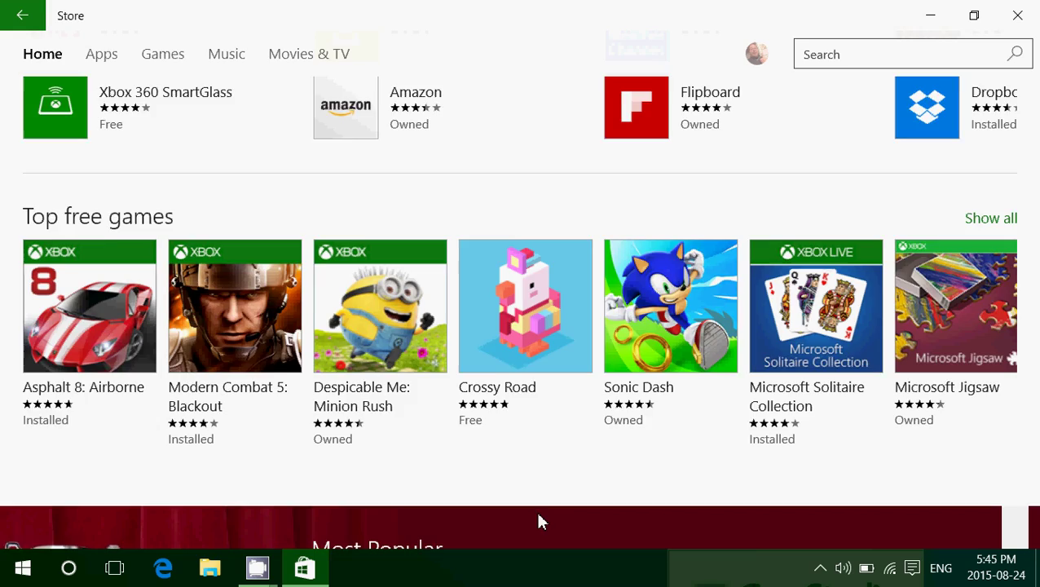
scroll(538, 522, "down", 2)
scroll(538, 522, "down", 2)
scroll(538, 521, "down", 3)
scroll(538, 521, "down", 5)
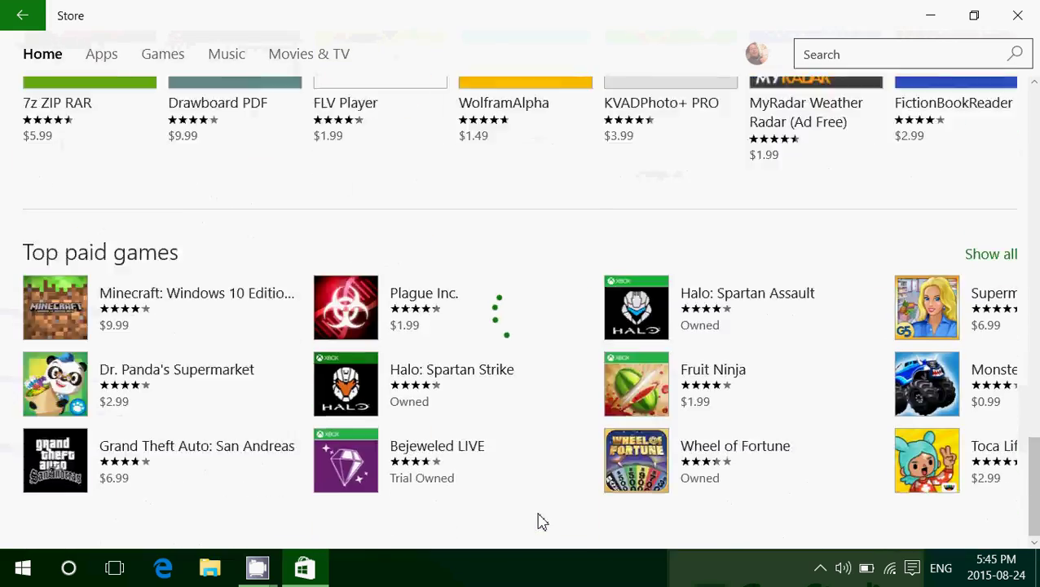
scroll(538, 521, "down", 3)
scroll(537, 521, "up", 3)
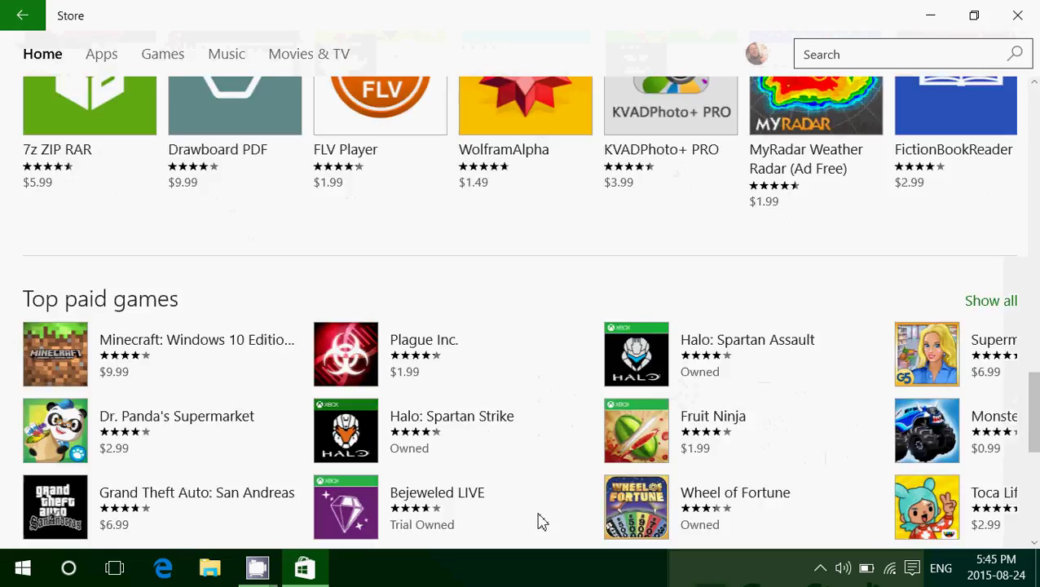
scroll(537, 521, "up", 4)
scroll(538, 522, "up", 4)
scroll(538, 522, "up", 1)
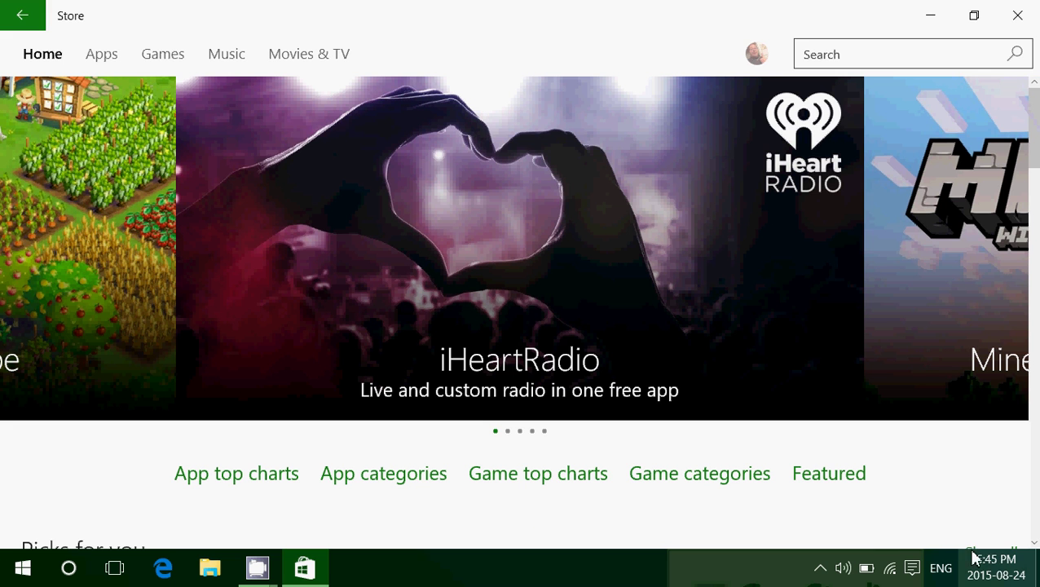
Open Date & time settings from the taskbar clock and confirm the (UTC-05:00) Eastern Time zone
left_click(1008, 570)
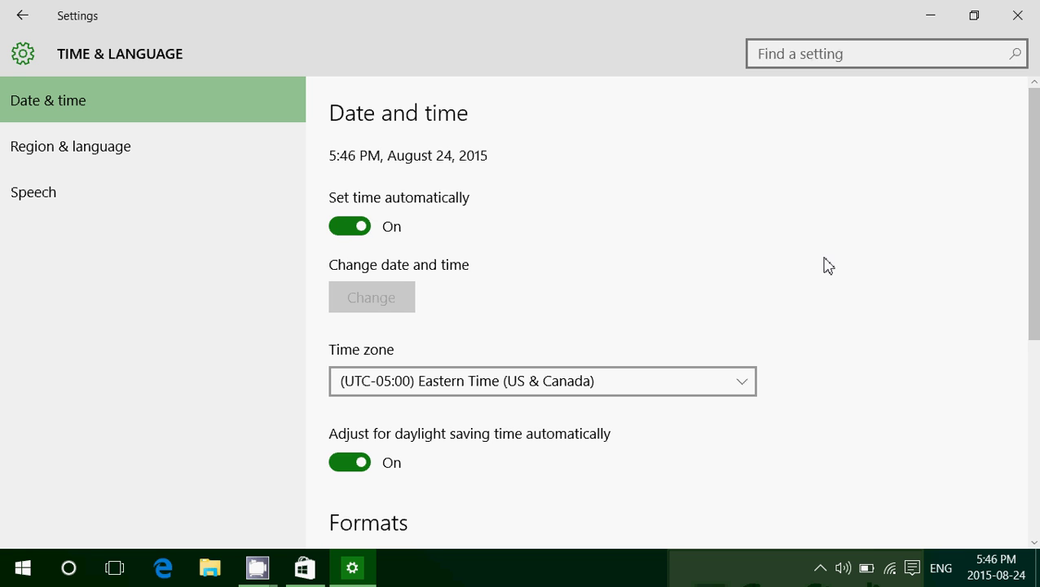
Close the Date & time settings window to return to the Microsoft Store Home page
left_click(1017, 16)
scroll(512, 308, "down", 3)
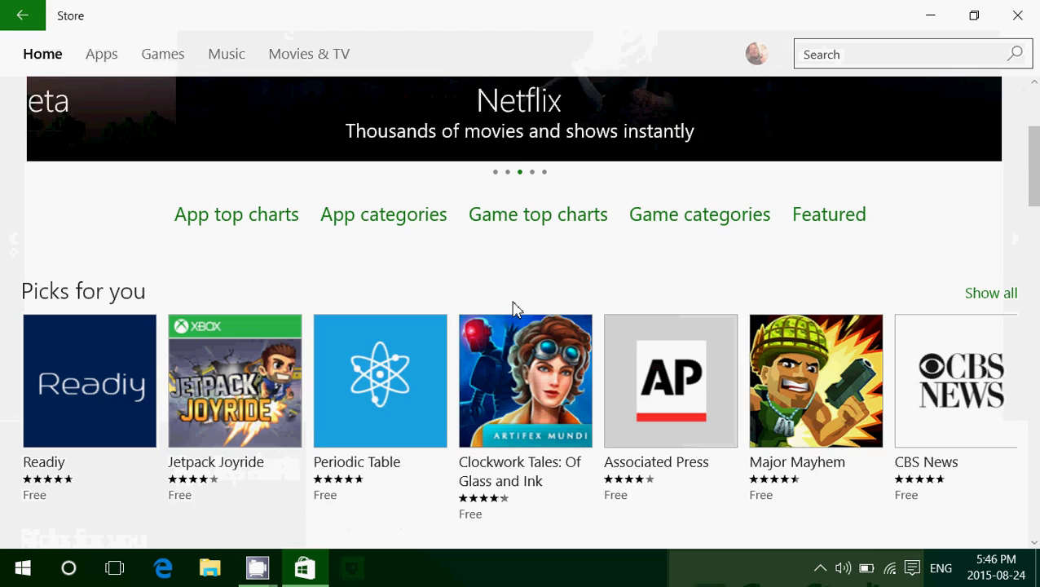
scroll(514, 308, "down", 4)
scroll(513, 309, "down", 1)
scroll(515, 309, "down", 3)
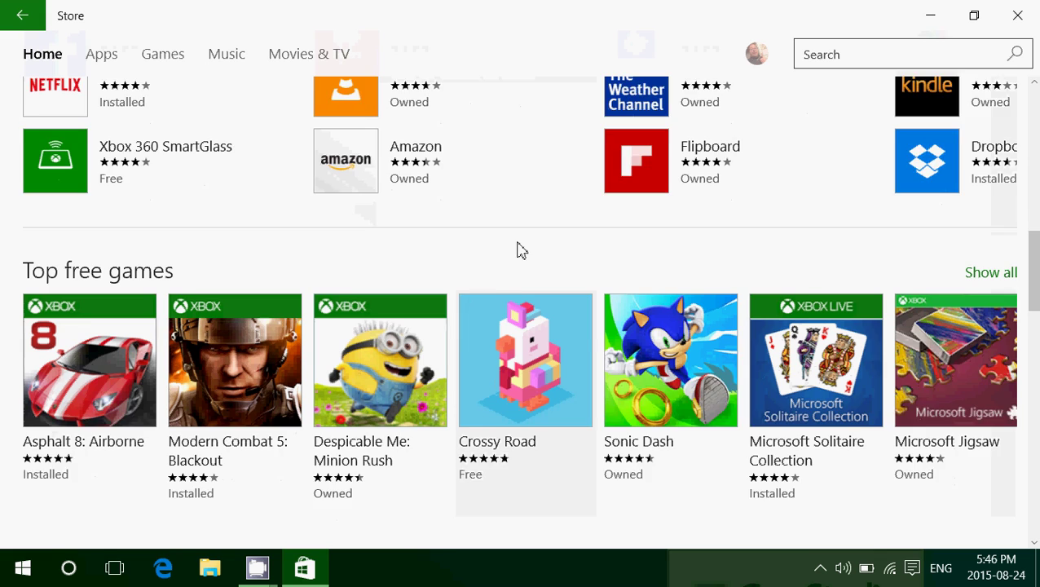
scroll(518, 242, "down", 2)
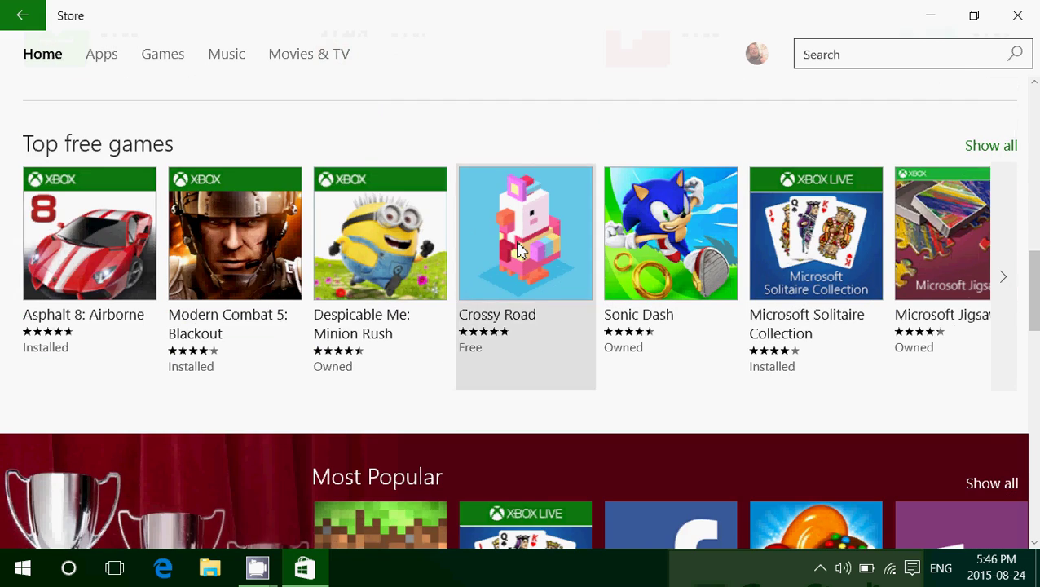
scroll(518, 249, "up", 2)
scroll(519, 250, "up", 2)
scroll(520, 249, "up", 4)
scroll(519, 249, "up", 4)
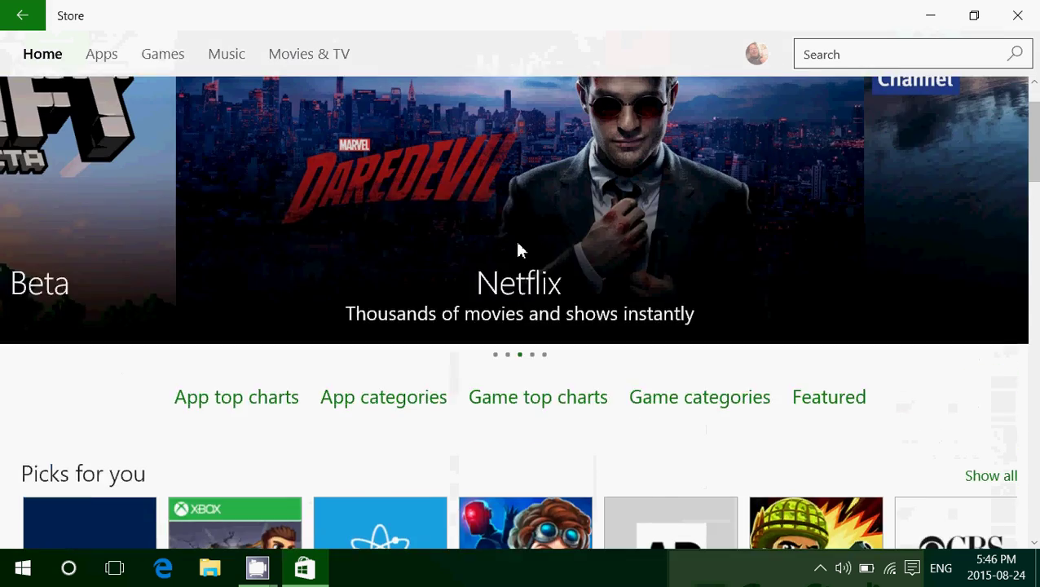
scroll(519, 250, "up", 1)
scroll(518, 249, "down", 5)
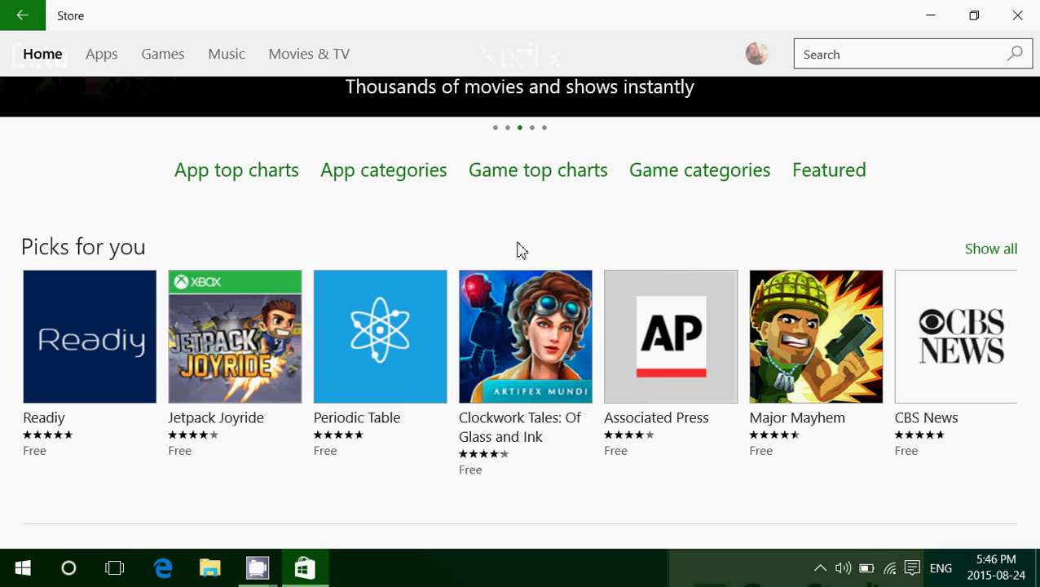
scroll(380, 186, "down", 2)
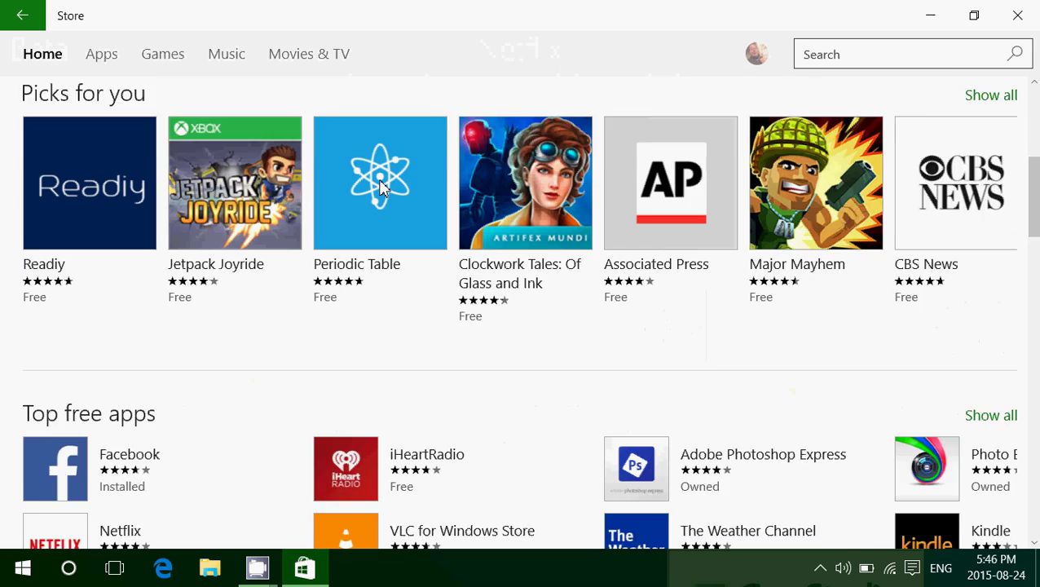
scroll(380, 186, "down", 1)
scroll(381, 186, "down", 3)
scroll(380, 186, "up", 8)
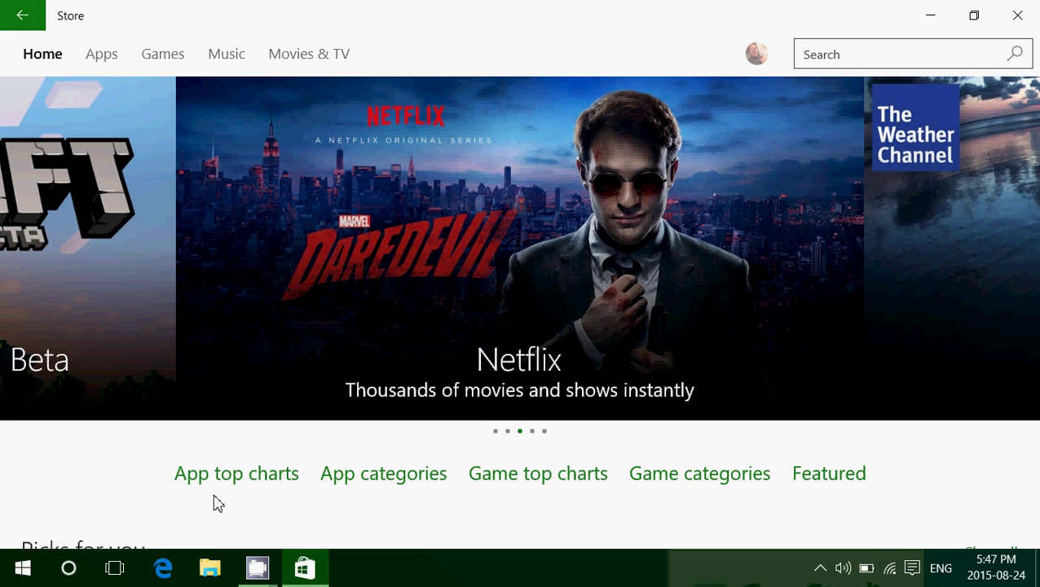
mouse_move(520, 245)
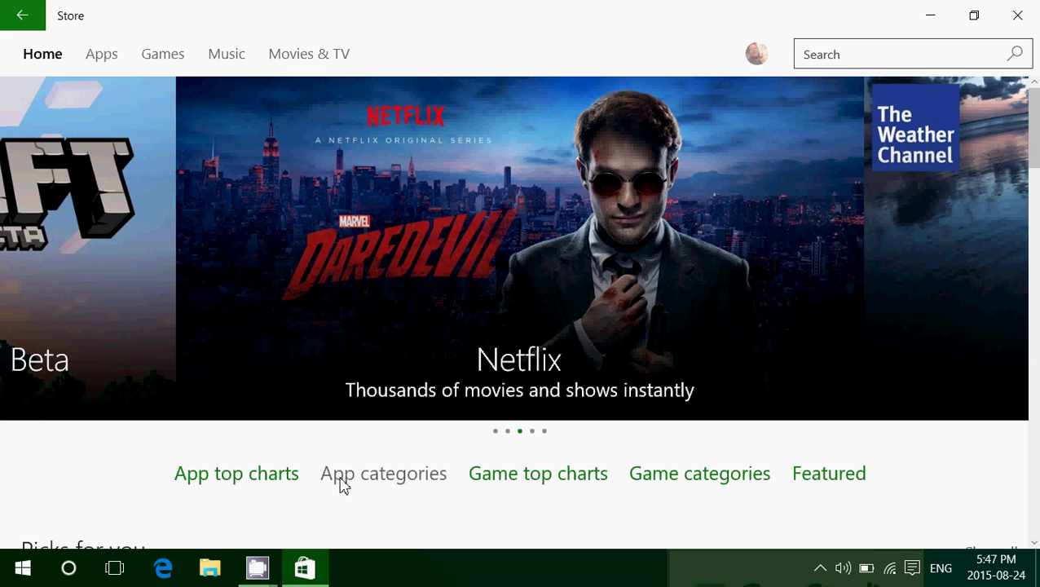
Restore the CamStudio recorder window from its taskbar thumbnail over the Store Home page
left_click(258, 570)
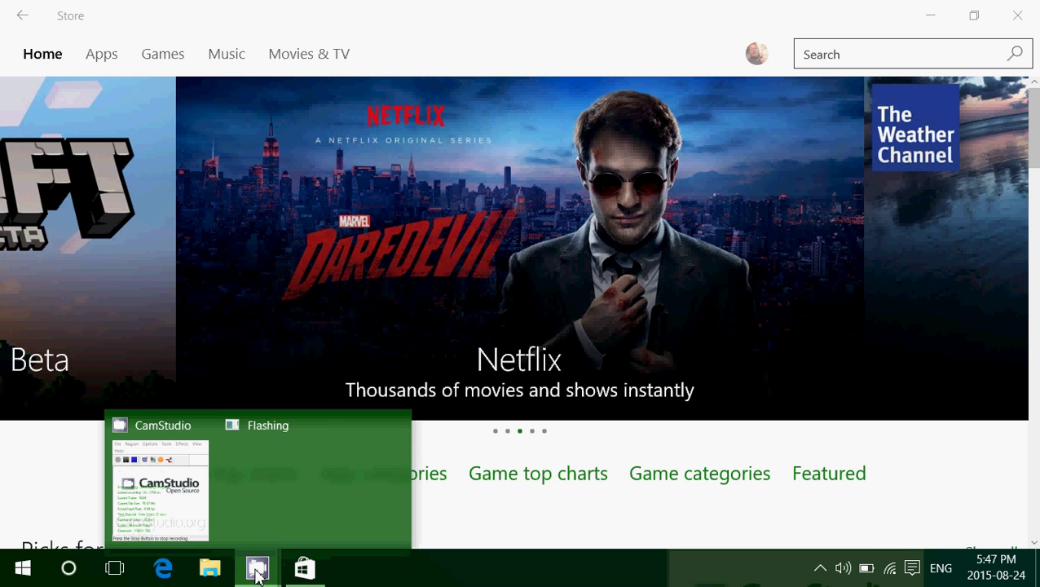
left_click(180, 521)
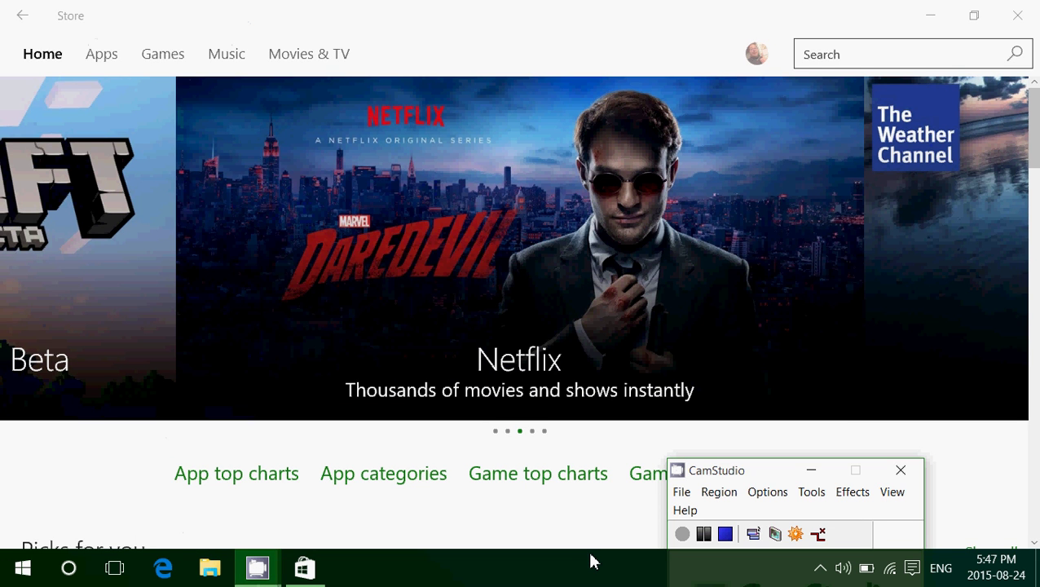